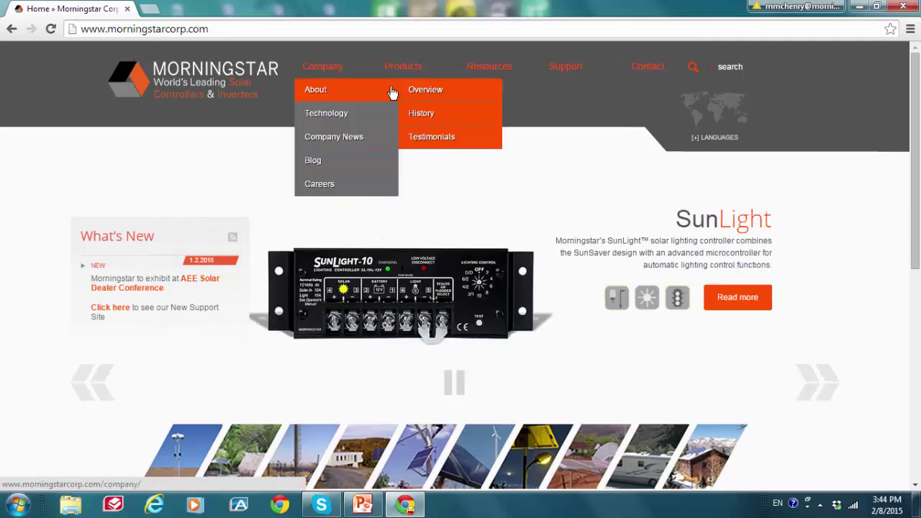
- Open the SunSaver MPPT product page from the MPPT Charge Controllers products menu
mouse_move(405, 69)
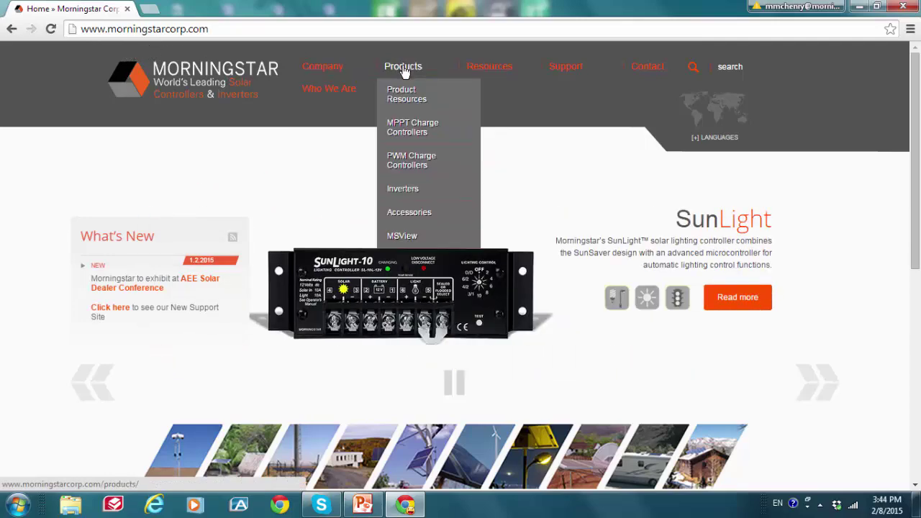
mouse_move(411, 96)
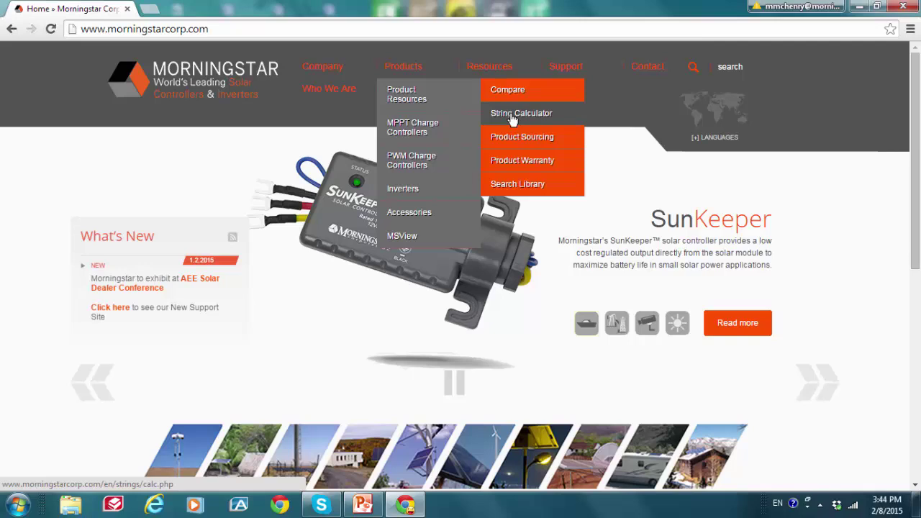
mouse_move(465, 127)
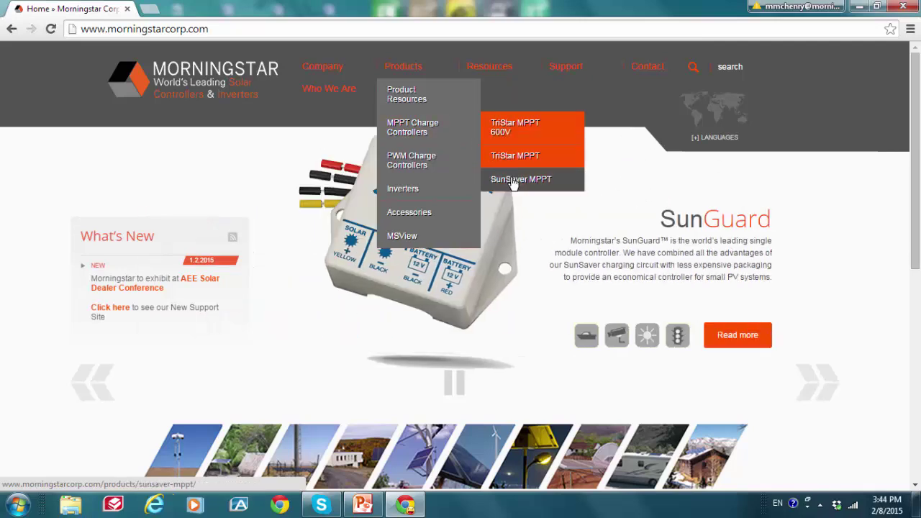
click(513, 182)
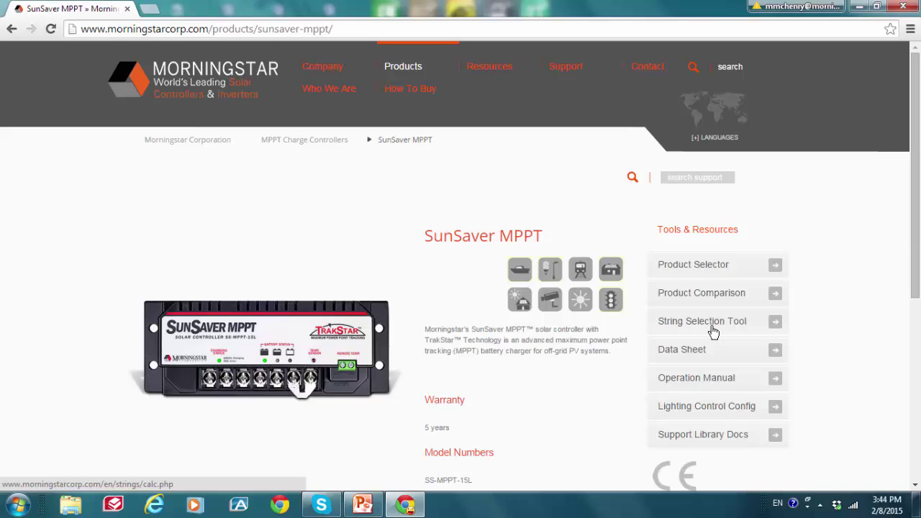
- Search the Morningstar site for 'string'
click(725, 67)
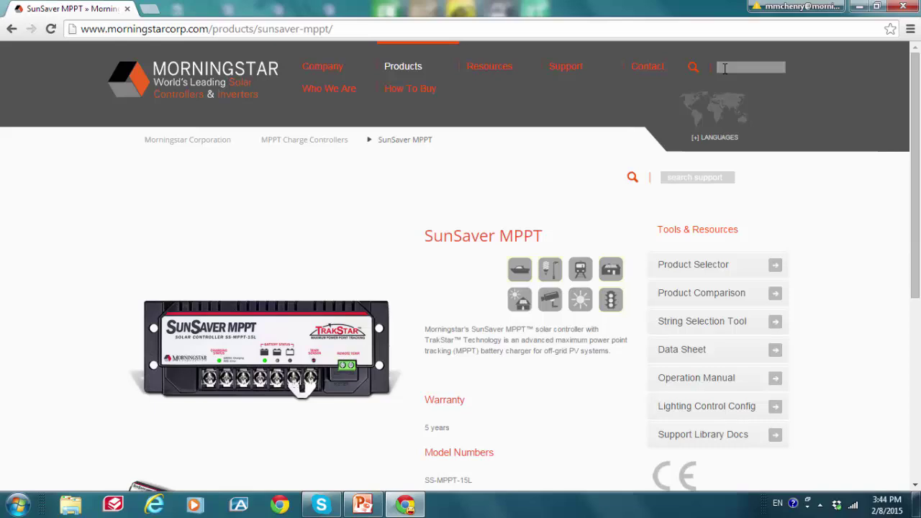
text(str)
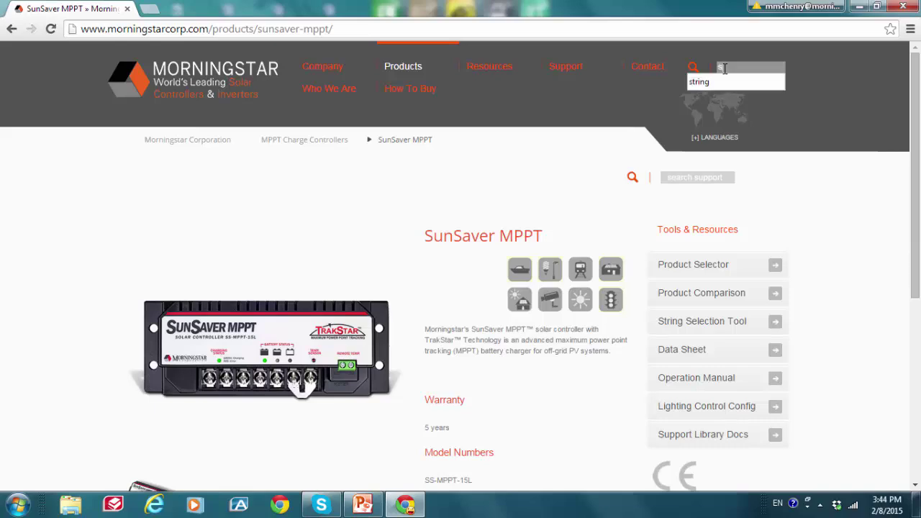
text(ing)
key(Return)
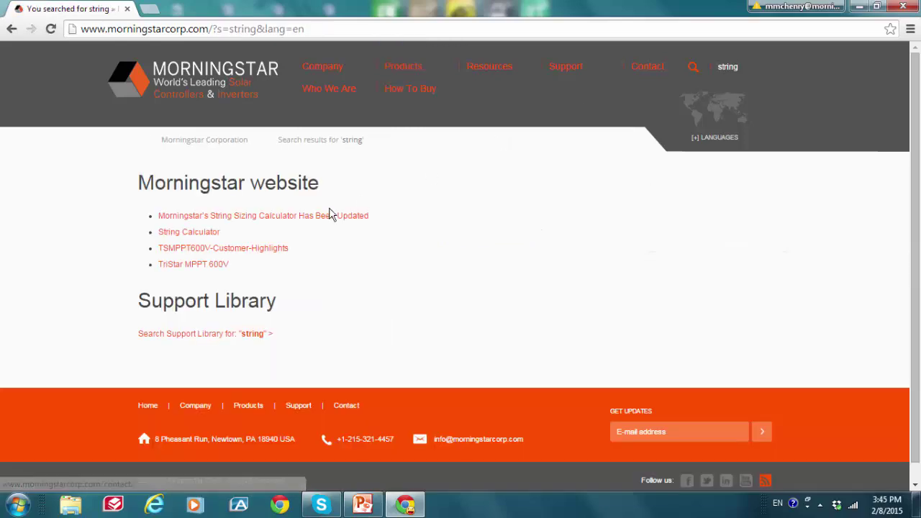
- Open the String Calculator link from the 'string' search results
click(198, 239)
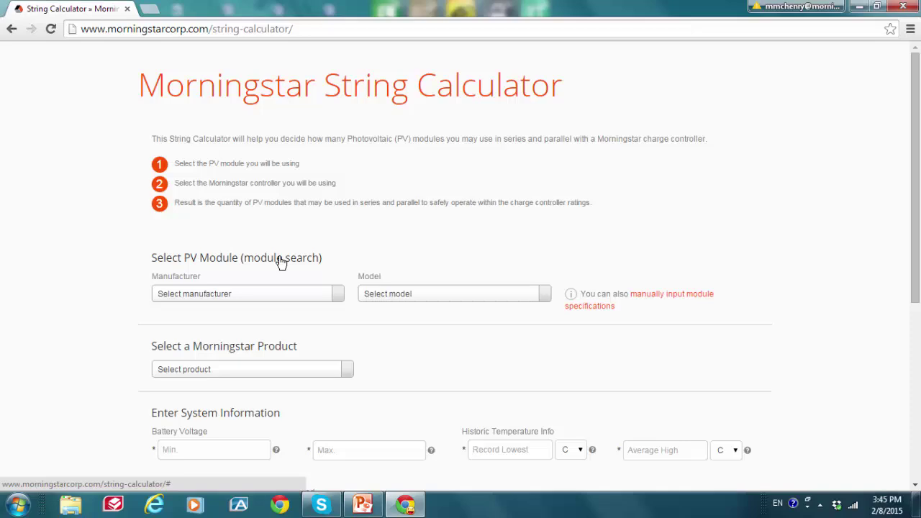
- Search the module database for 300 and select the A-Sun Energy ASUN300-M module
click(281, 261)
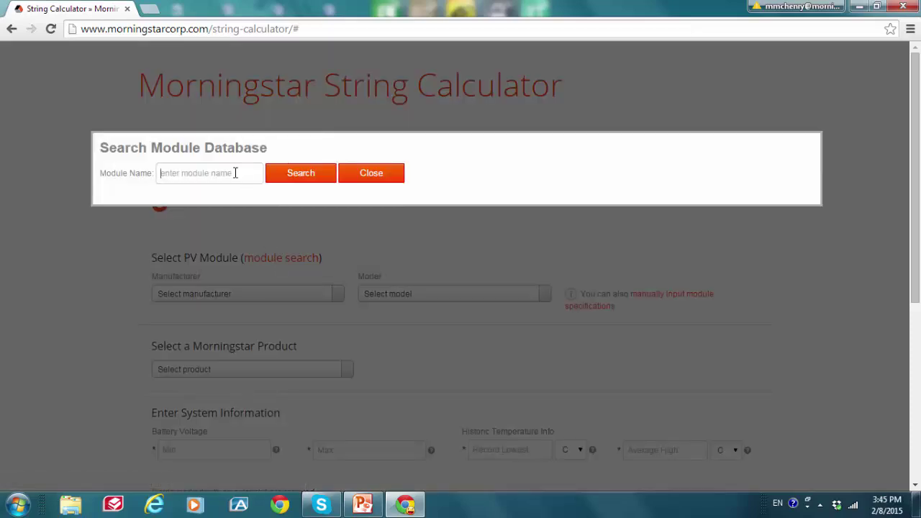
text(300)
click(294, 176)
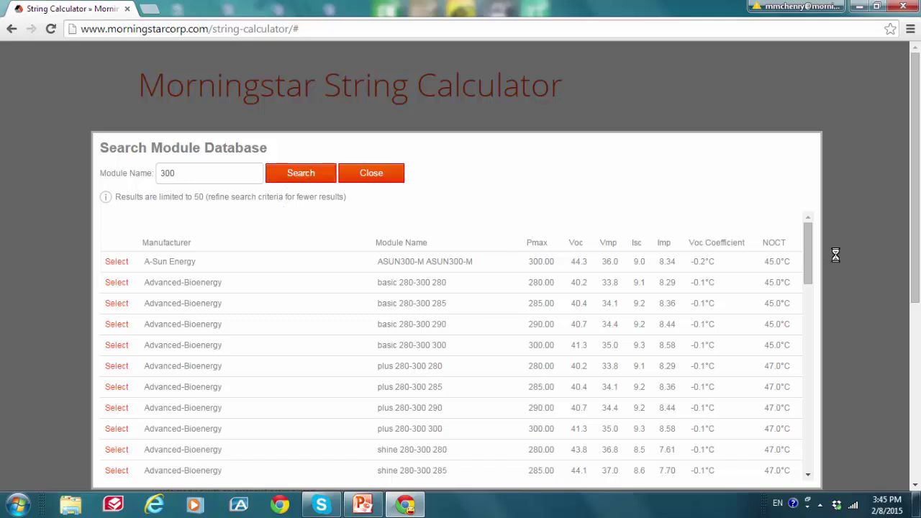
mouse_move(809, 259)
mouse_down()
mouse_move(811, 391)
mouse_move(813, 247)
mouse_up()
click(115, 266)
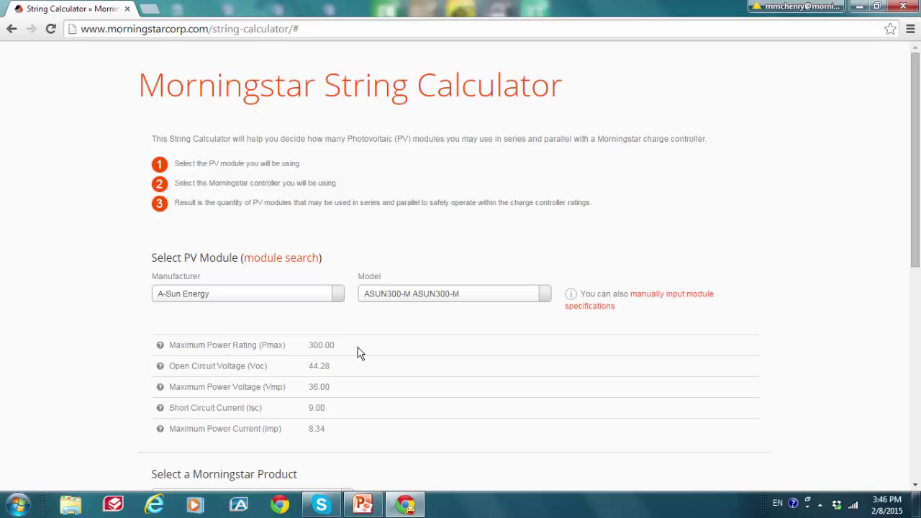
- Switch to manual module specification entry, keeping temperature coefficients in %V/°C
click(661, 301)
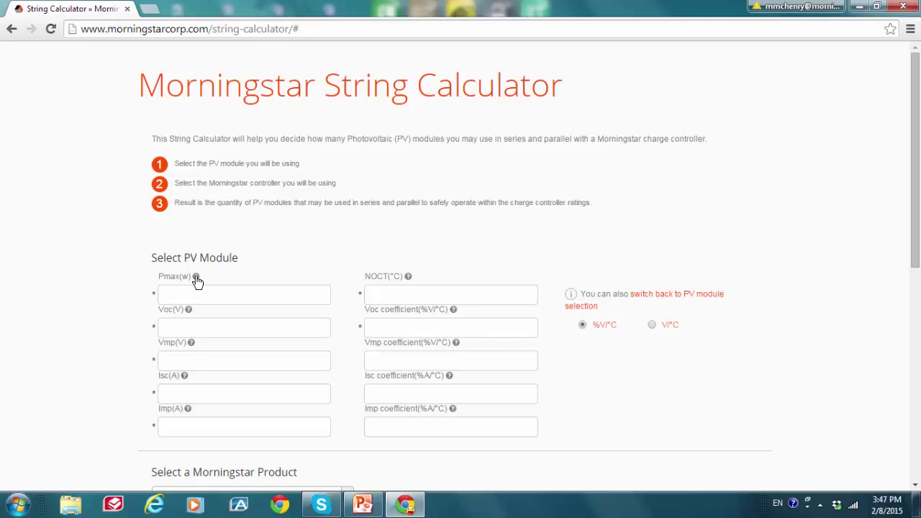
mouse_move(196, 279)
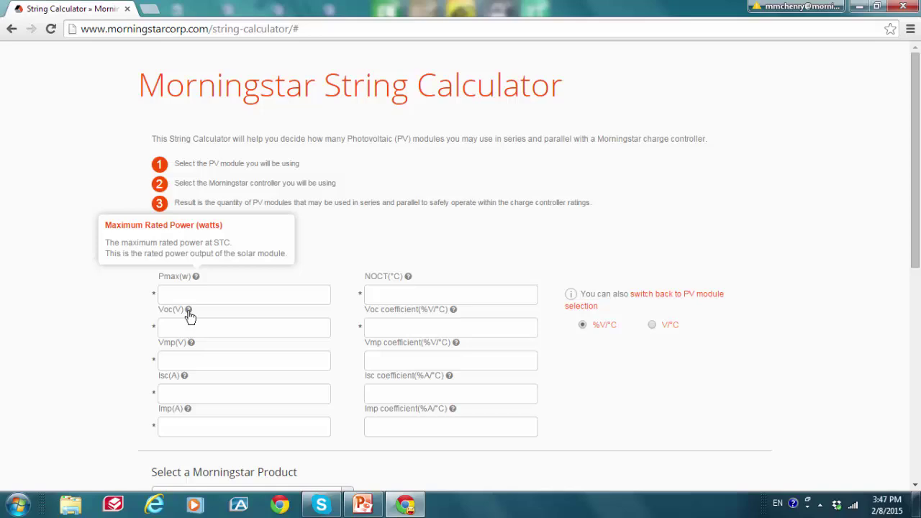
mouse_move(188, 312)
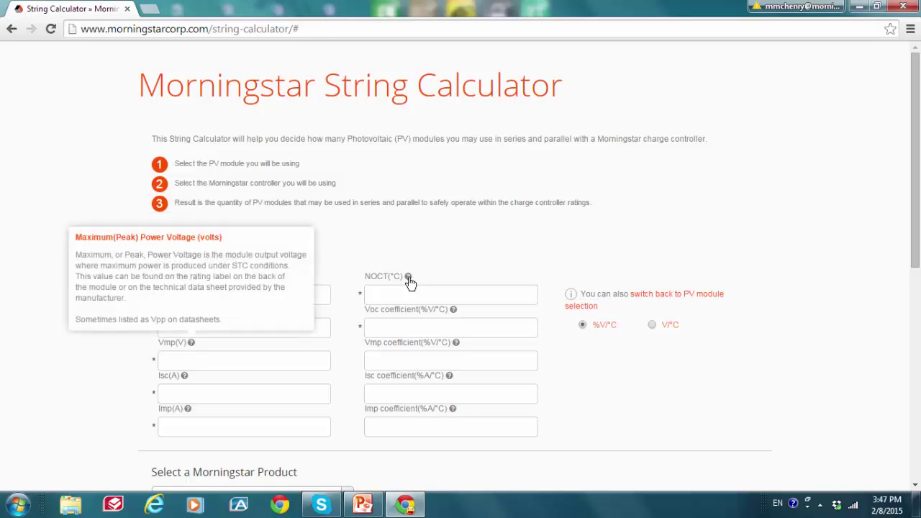
mouse_move(409, 277)
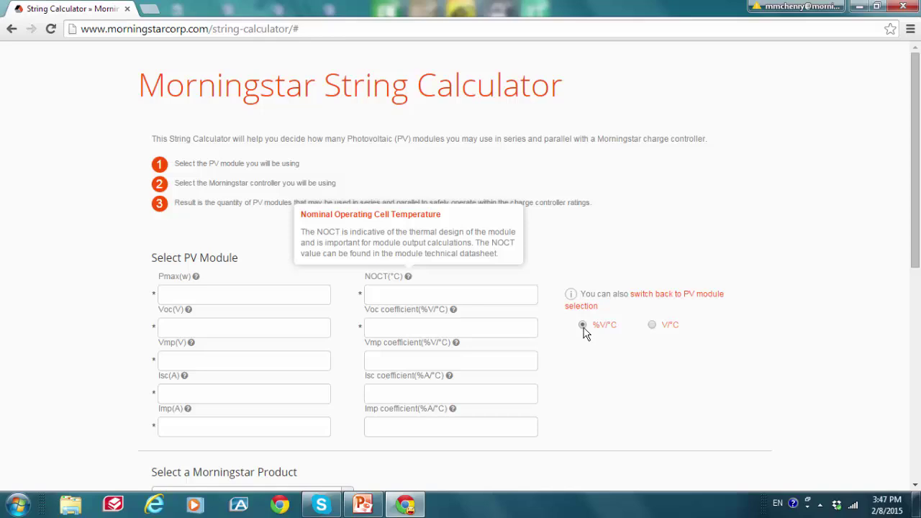
click(652, 326)
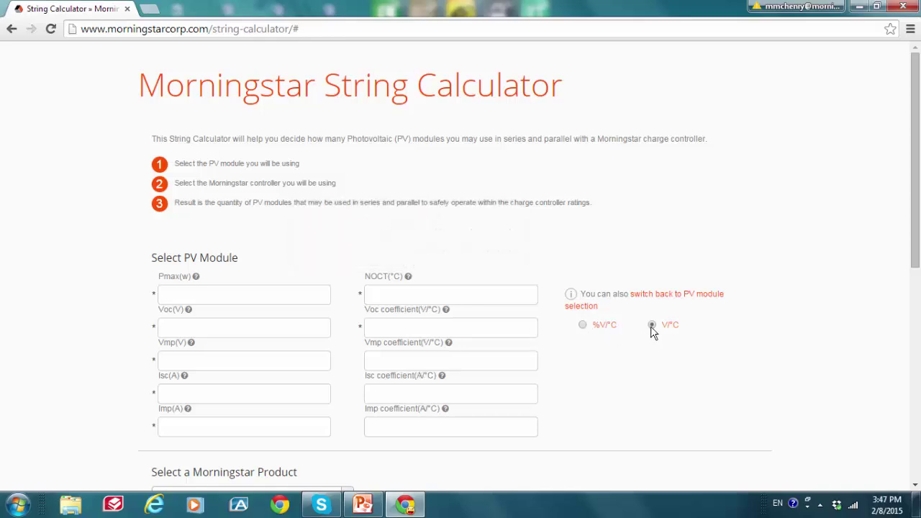
click(583, 325)
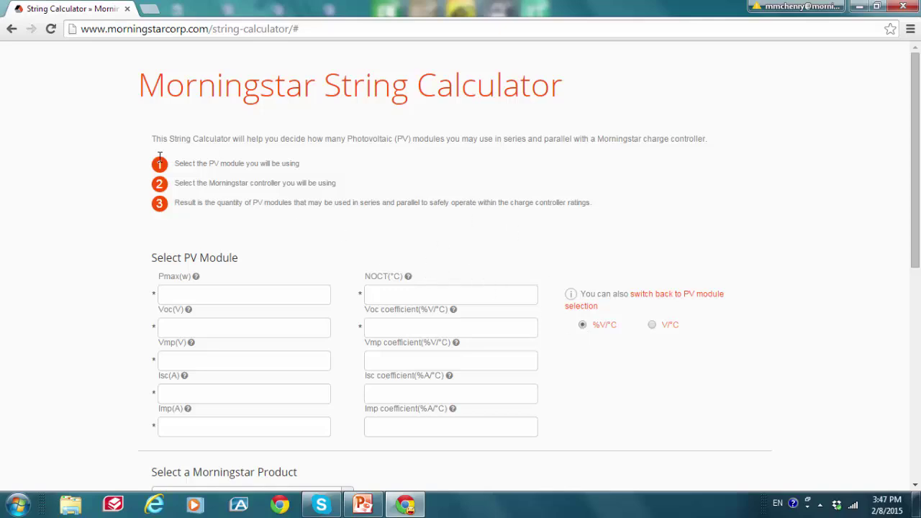
- Return to database selection and pick manufacturer REC Solar, model Premium 225W Poly
click(11, 30)
click(678, 296)
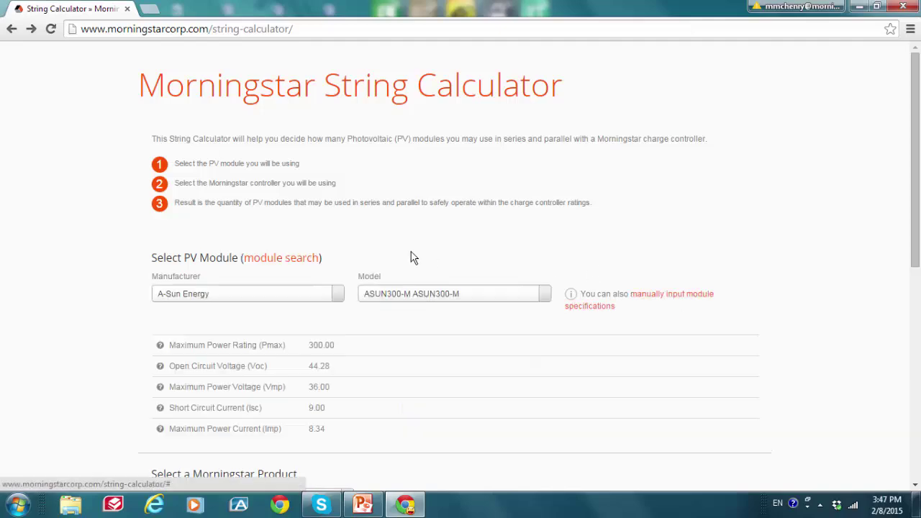
click(338, 301)
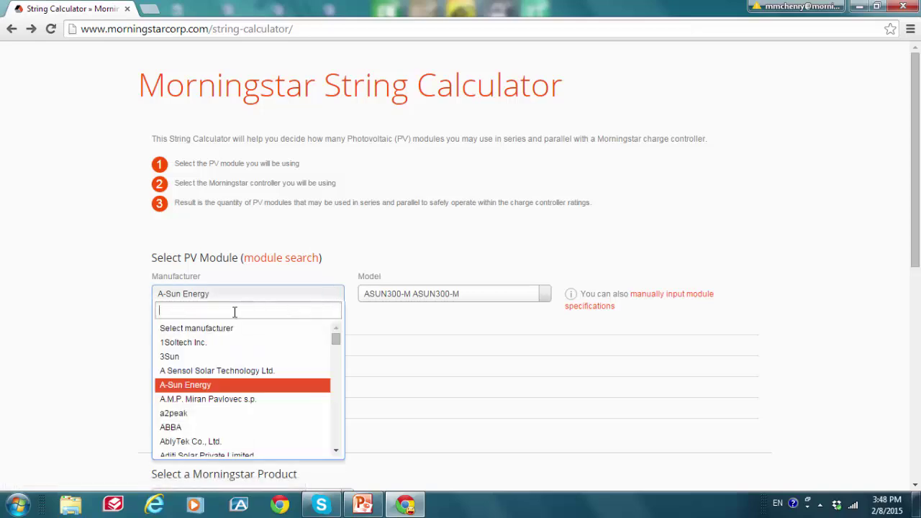
text(rec)
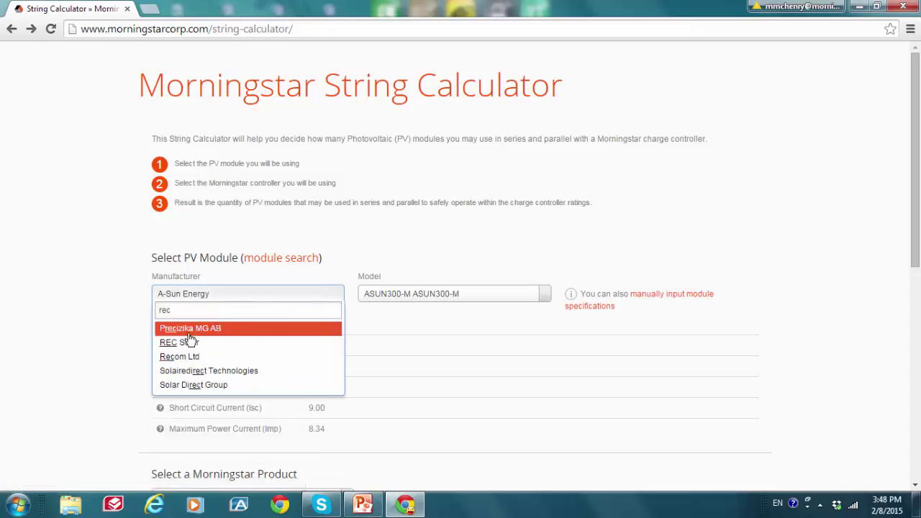
click(181, 344)
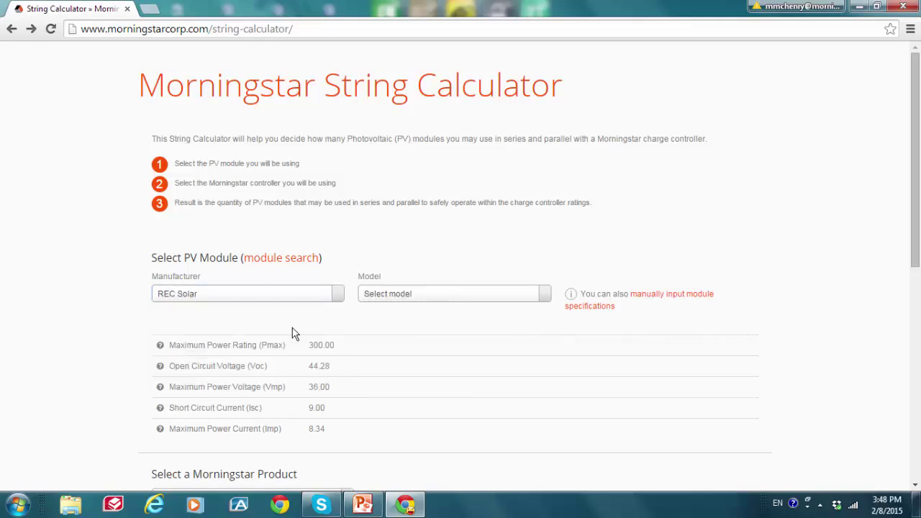
click(544, 295)
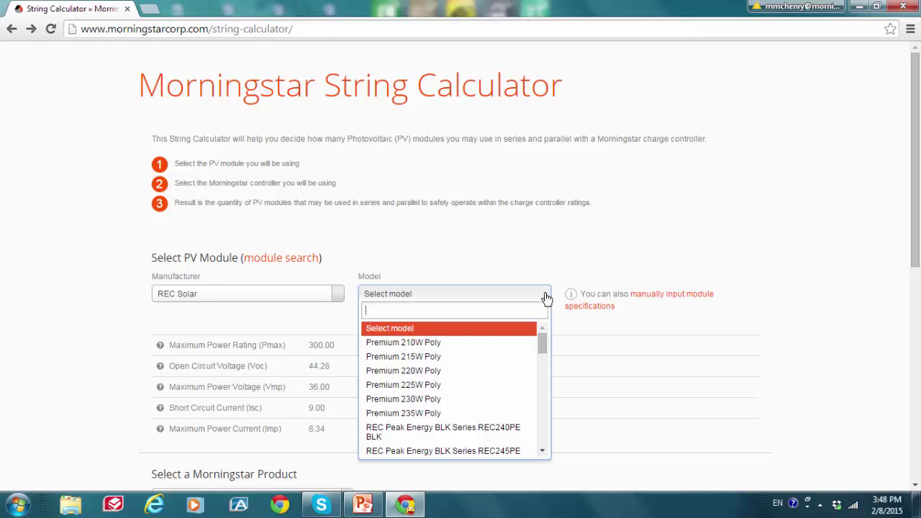
click(449, 388)
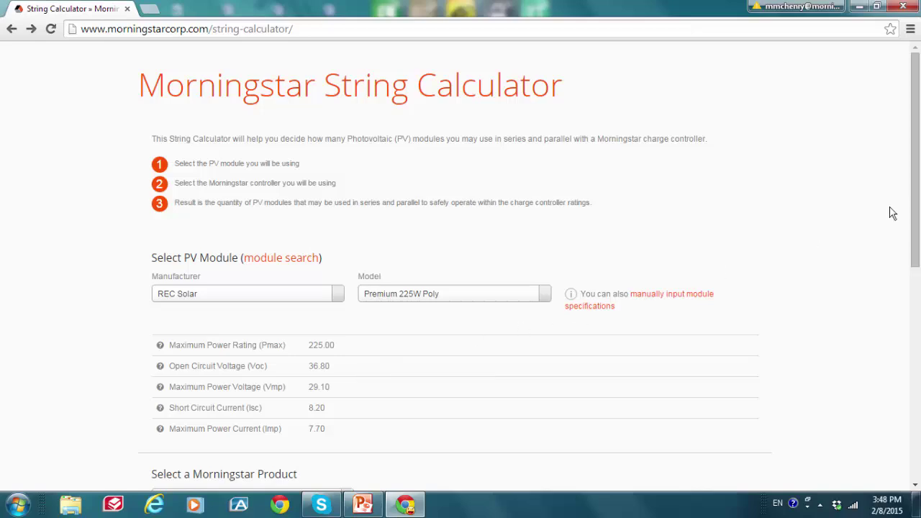
- Select ProStar-30 as the Morningstar controller, showing 30.00 A and 12V/24V support
drag(917, 208, 915, 221)
scroll(896, 271, down, 3)
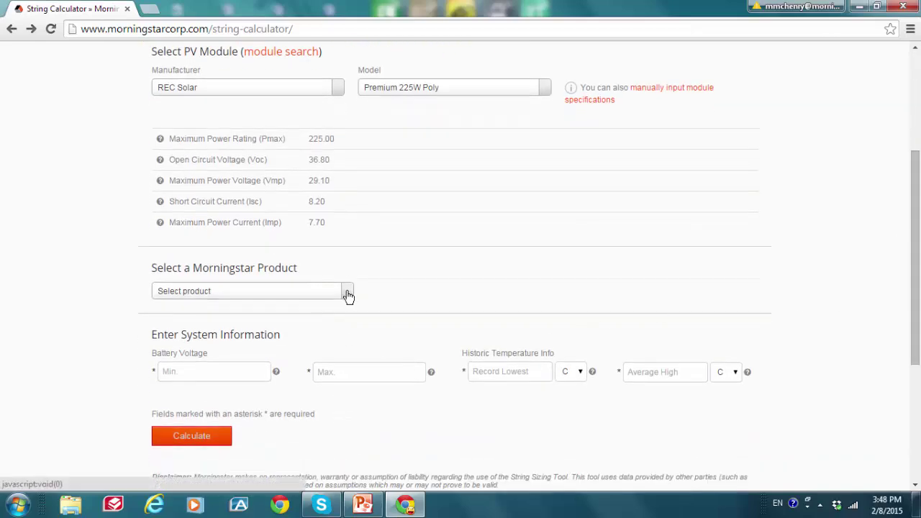
click(347, 295)
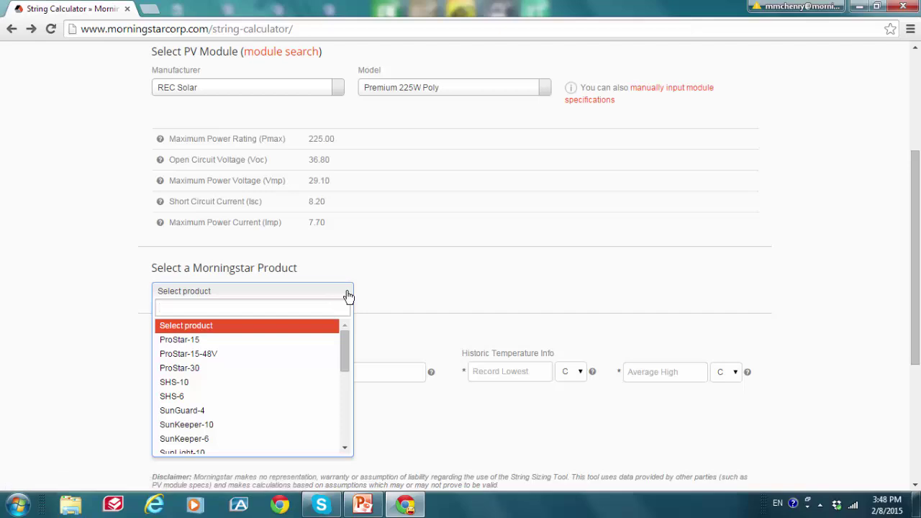
click(245, 375)
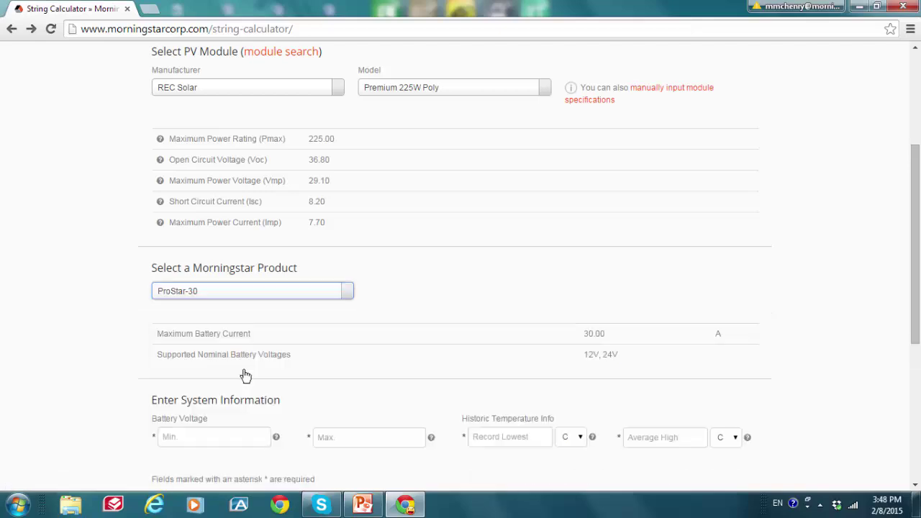
- Enter 23 as the minimum and 31 as the maximum battery voltage
click(278, 439)
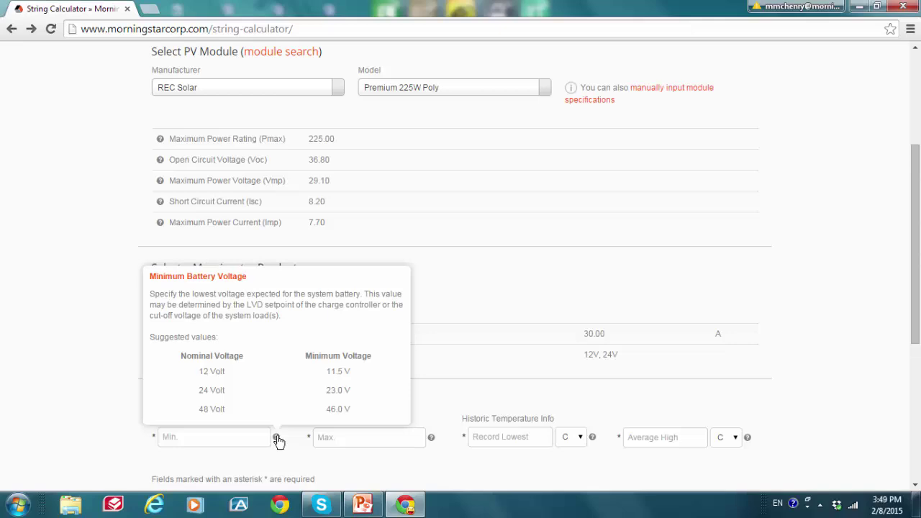
click(191, 439)
text(23)
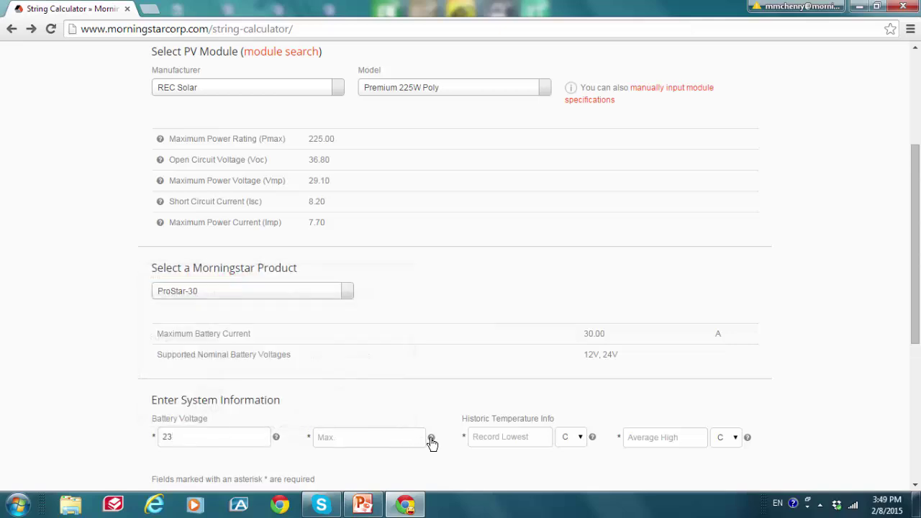
mouse_move(431, 441)
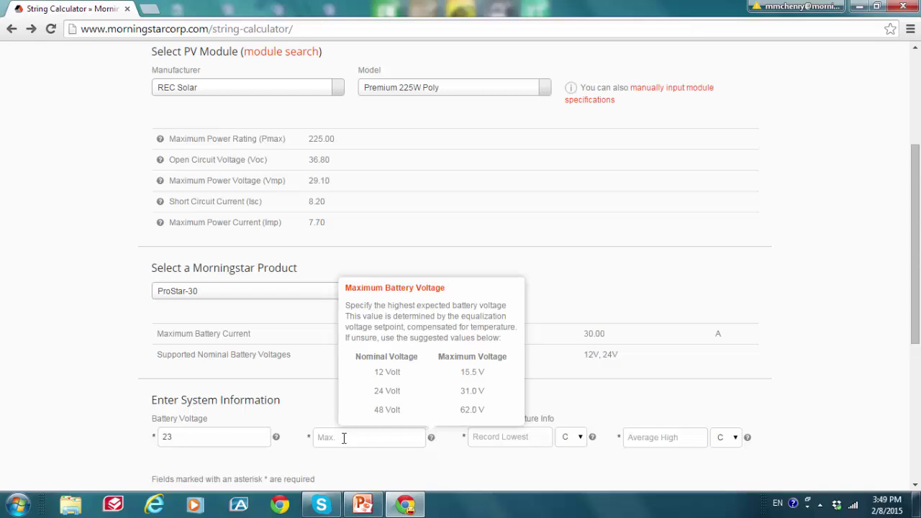
text(31)
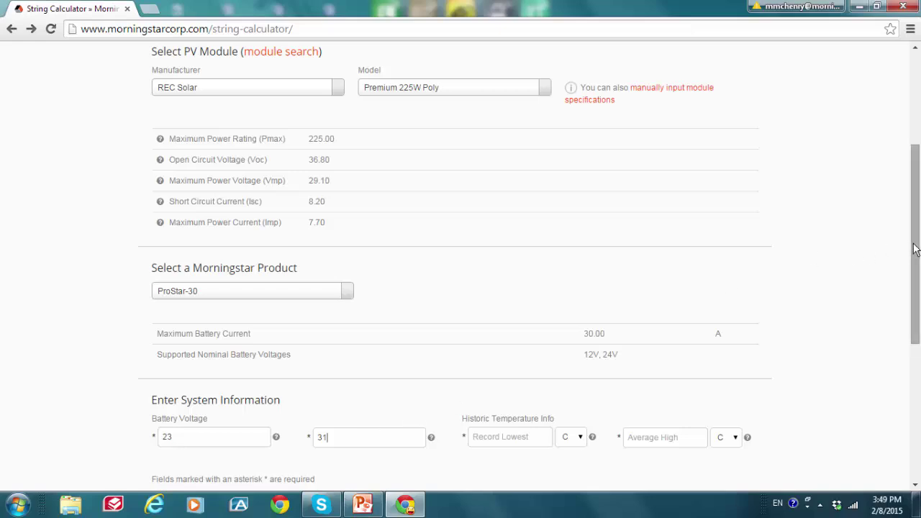
- Enter -24 °C as the record low and 20 °C as the average high temperature
drag(915, 249, 912, 281)
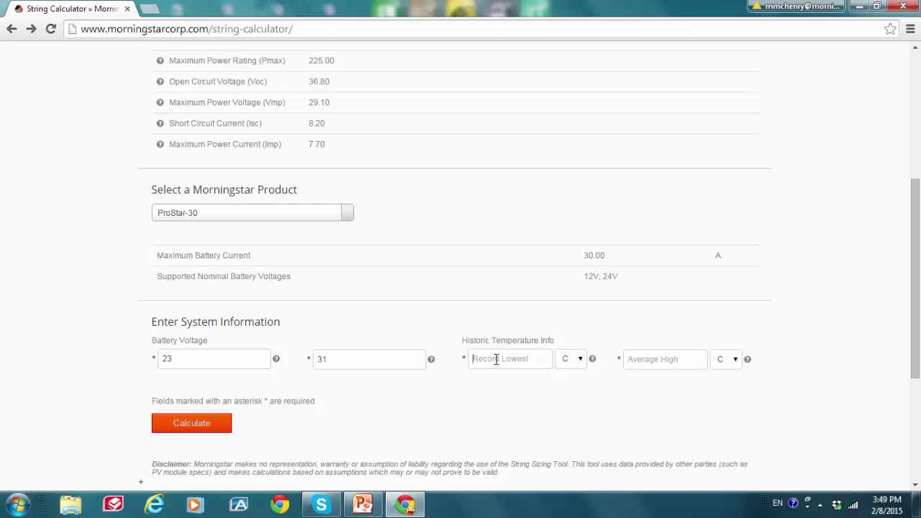
text(-24)
click(655, 359)
text(20)
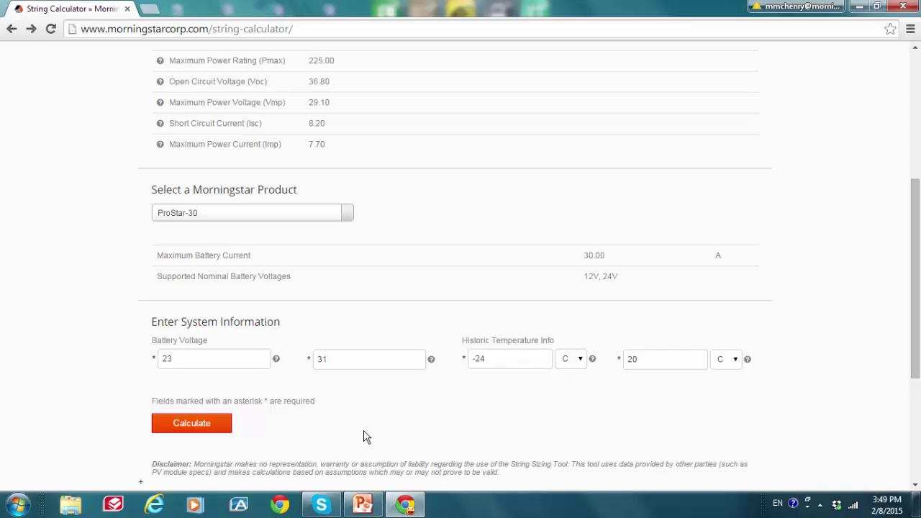
- Calculate, then read the notes on the 225, 450 and 900 interactive string result cells
click(192, 424)
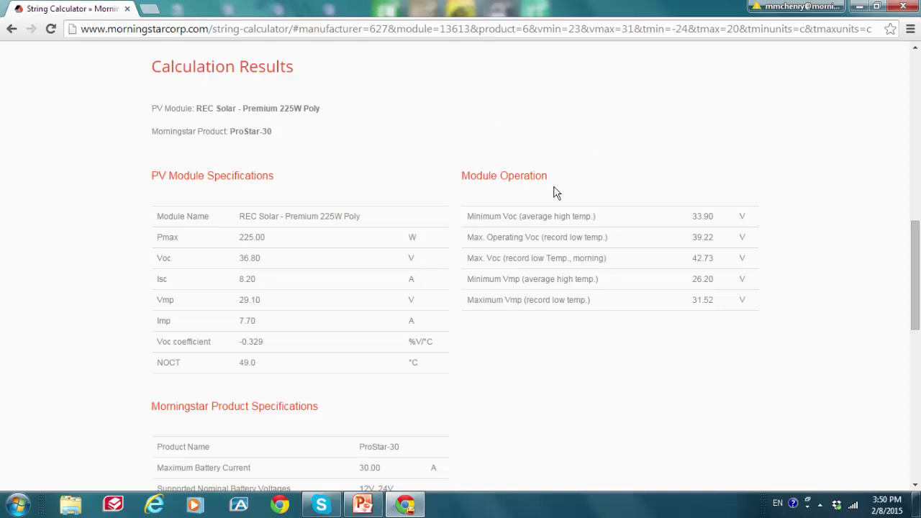
drag(916, 254, 916, 295)
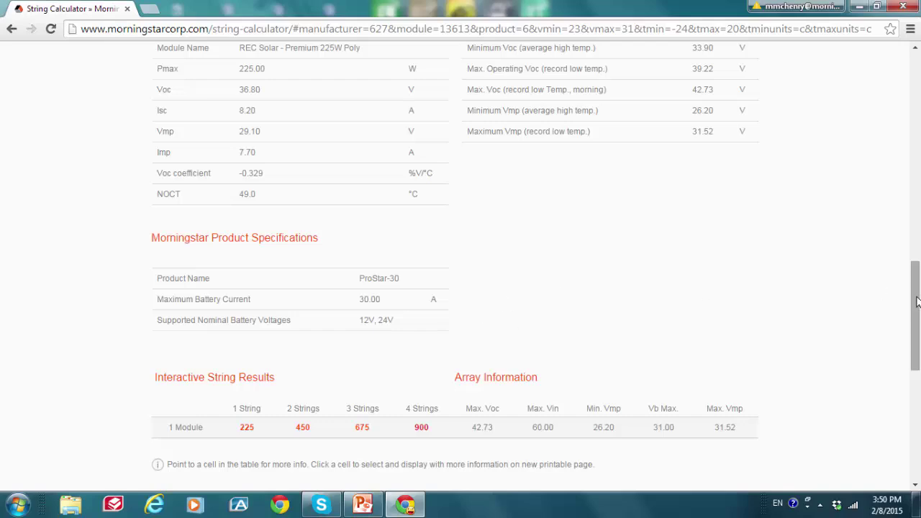
drag(917, 301, 909, 340)
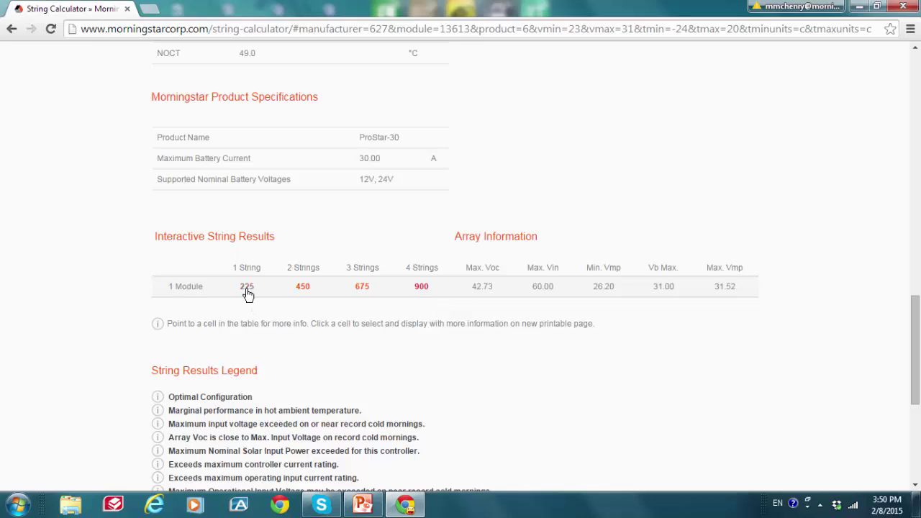
mouse_move(248, 294)
mouse_move(302, 291)
mouse_move(422, 288)
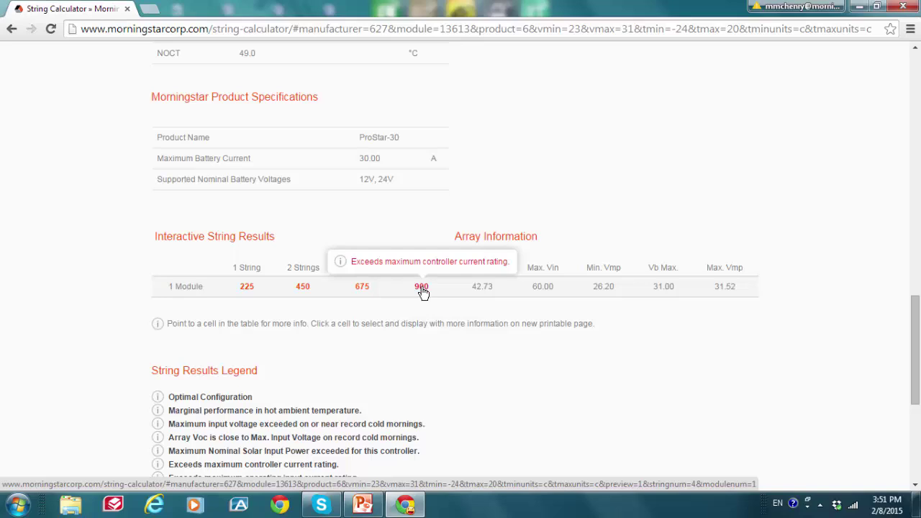
click(422, 288)
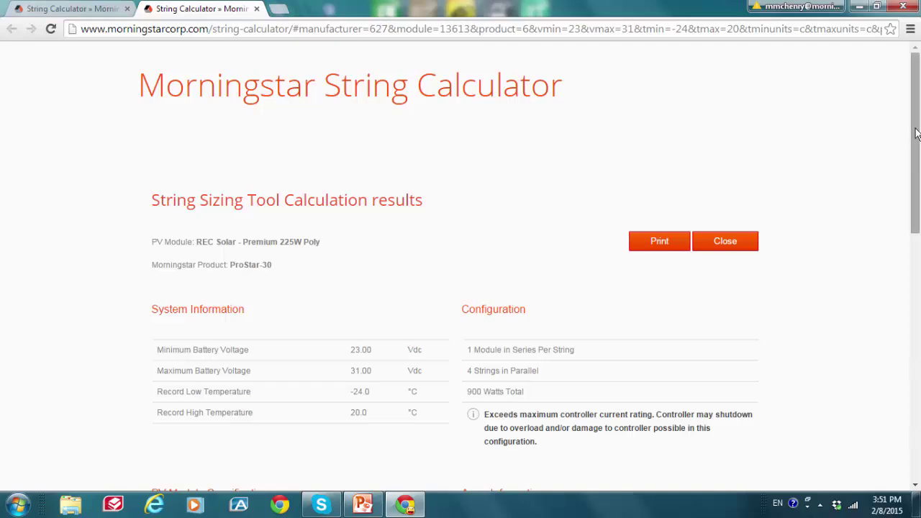
drag(915, 133, 909, 182)
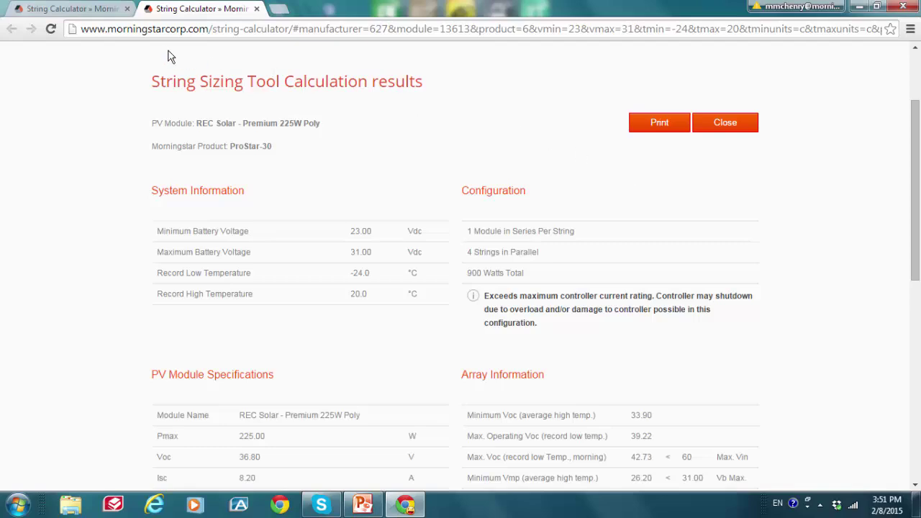
click(256, 8)
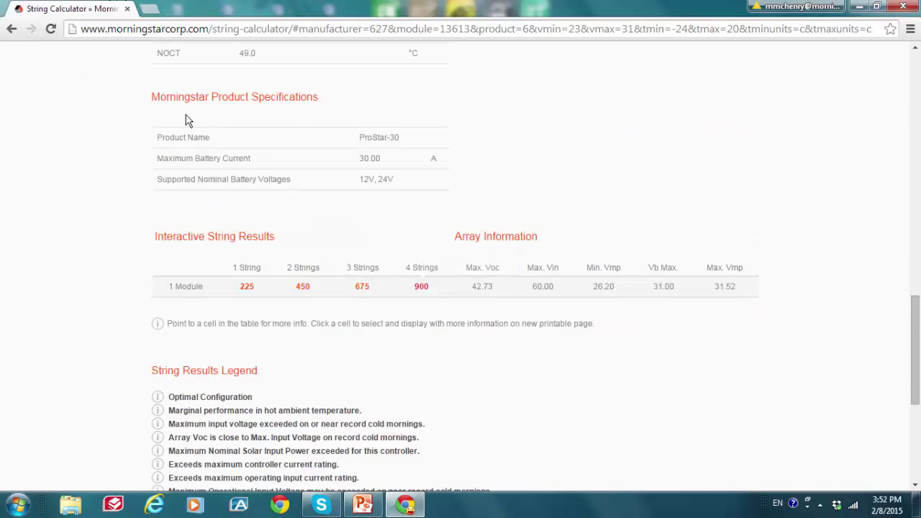
- Return to the input form and select TriStar-MPPT-60 as the Morningstar controller
click(12, 32)
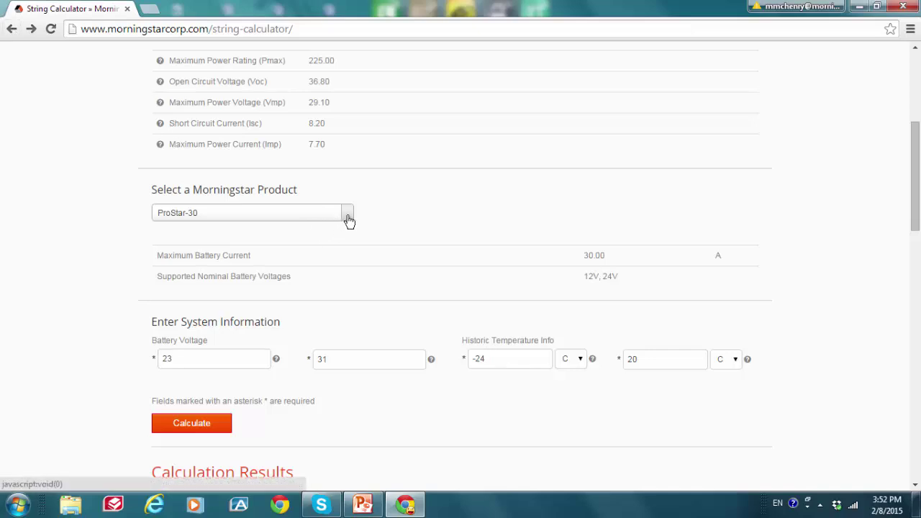
click(348, 220)
drag(345, 267, 344, 360)
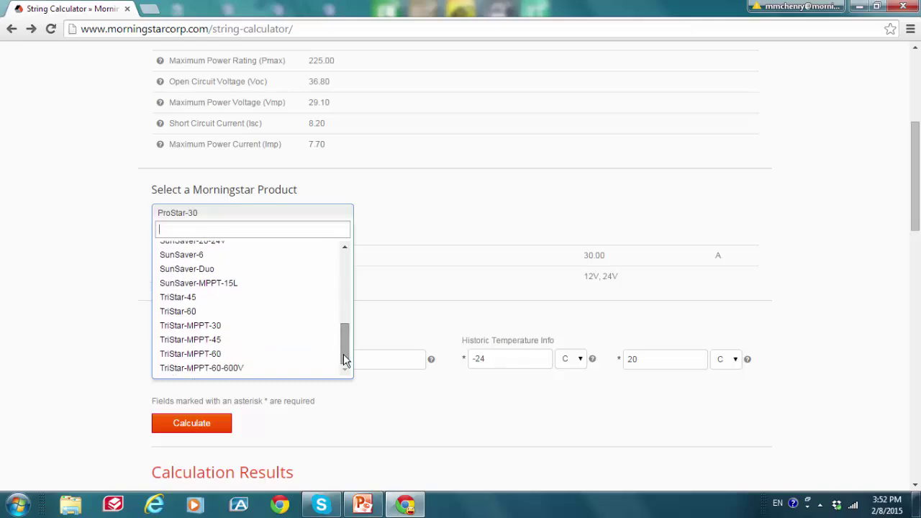
click(234, 358)
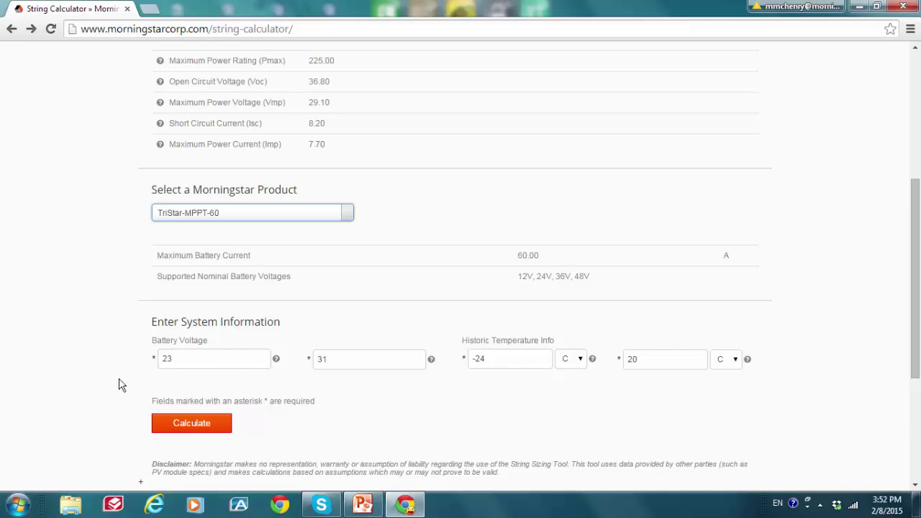
- Recalculate the TriStar-MPPT-60 string results and read the info for the 450, 900, 1350, 225 and 1800 W cells
click(187, 429)
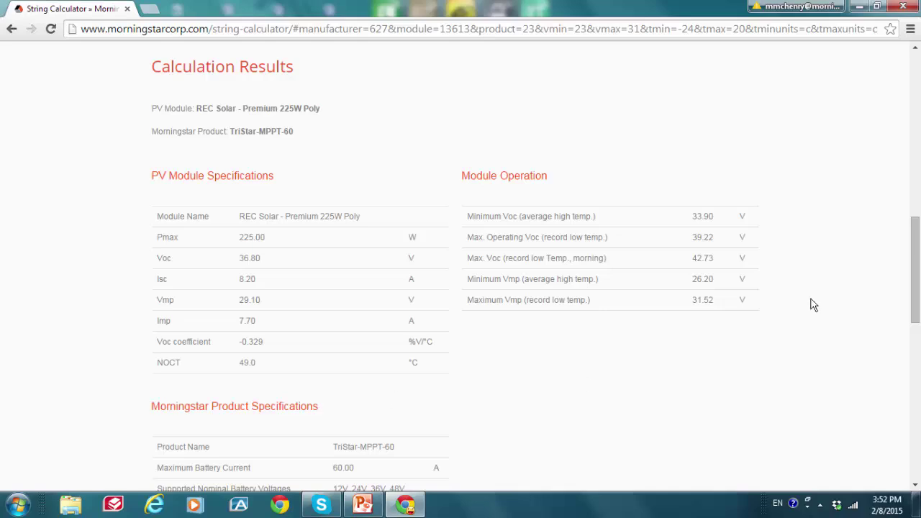
drag(915, 285, 907, 362)
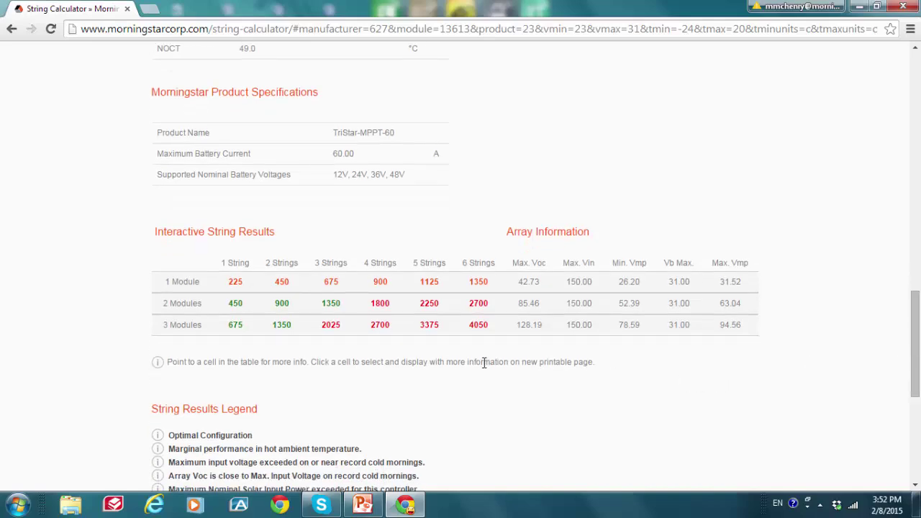
mouse_move(238, 308)
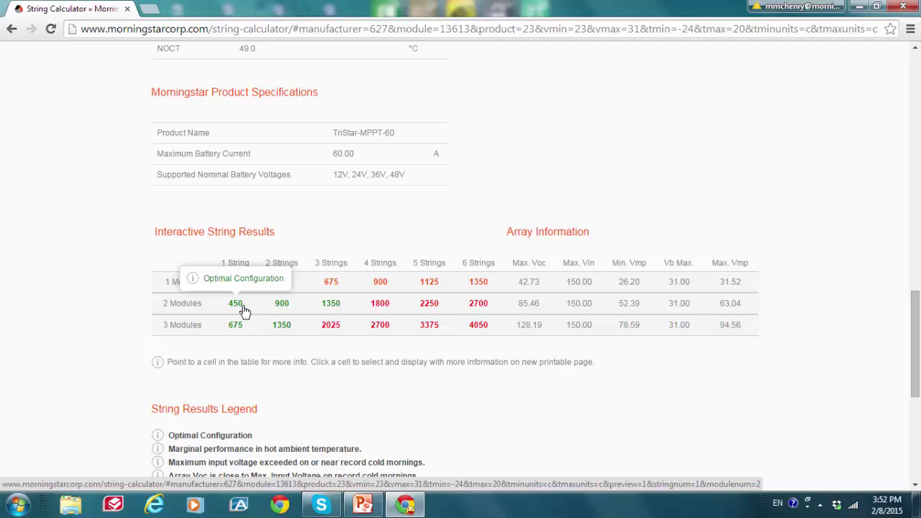
mouse_move(281, 308)
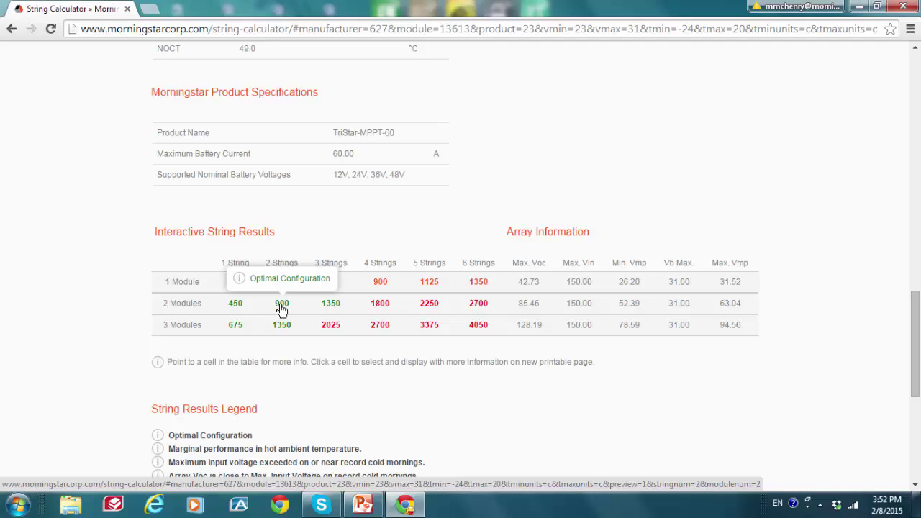
mouse_move(329, 308)
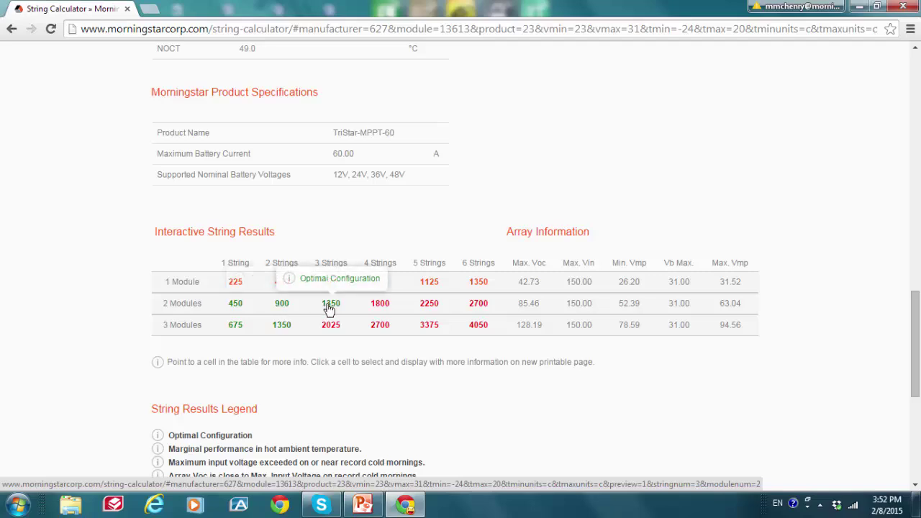
mouse_move(233, 289)
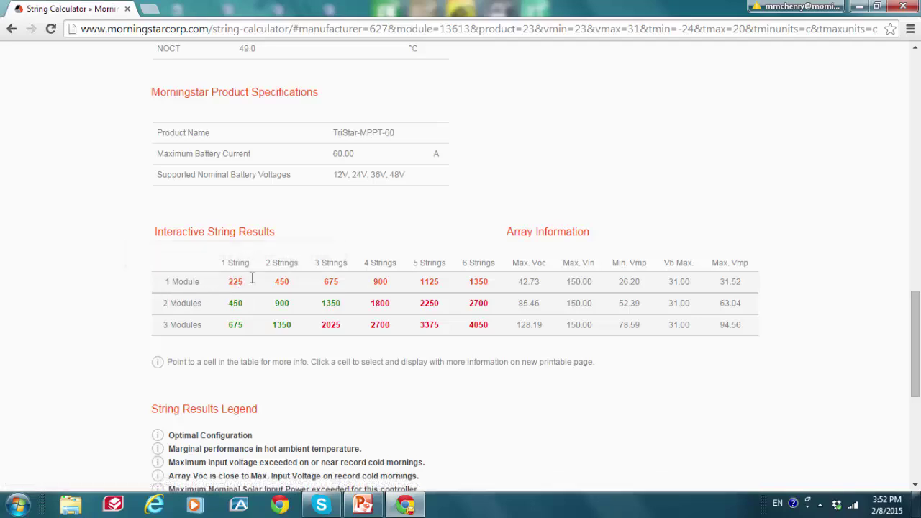
mouse_move(282, 288)
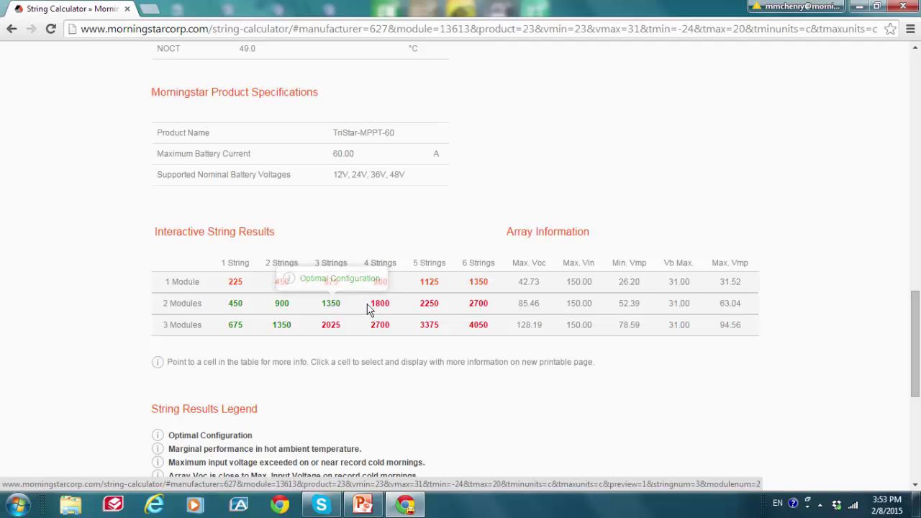
mouse_move(381, 308)
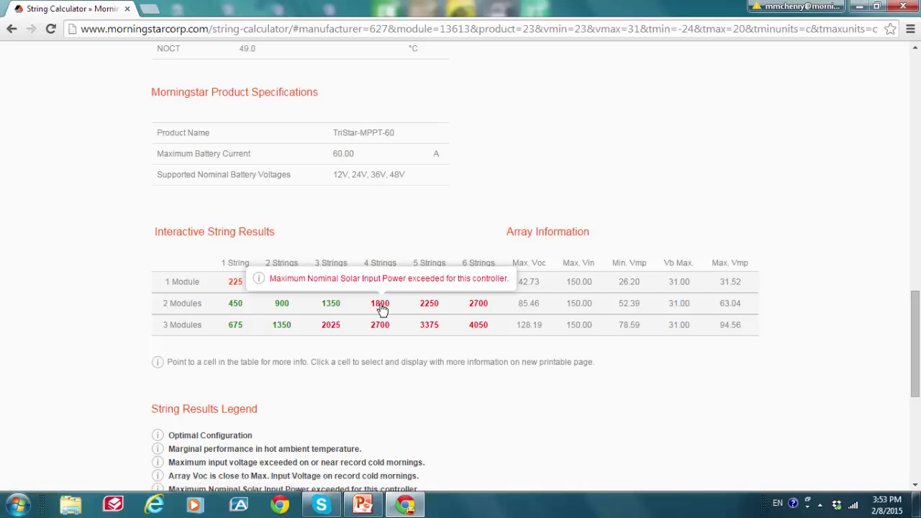
- Open the 1800 W report for 2 modules × 4 strings and its link on exceeding nominal input power
click(381, 308)
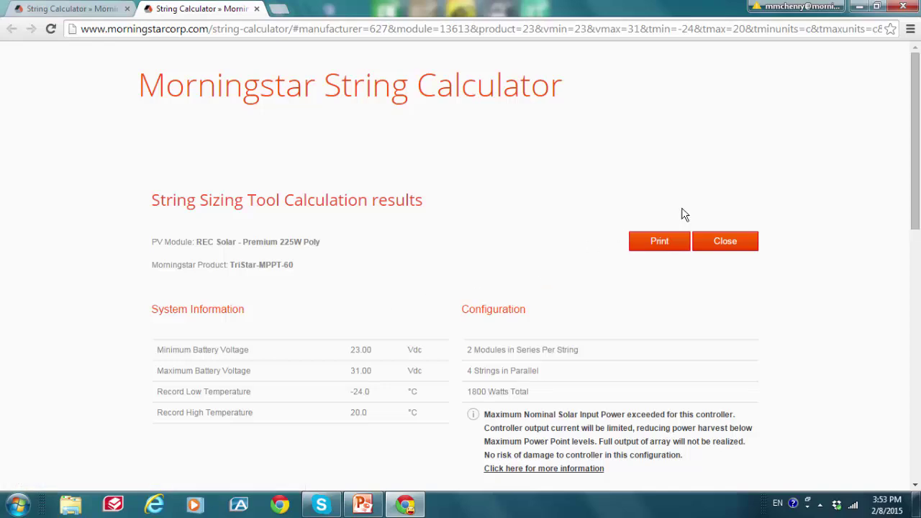
drag(918, 98, 907, 160)
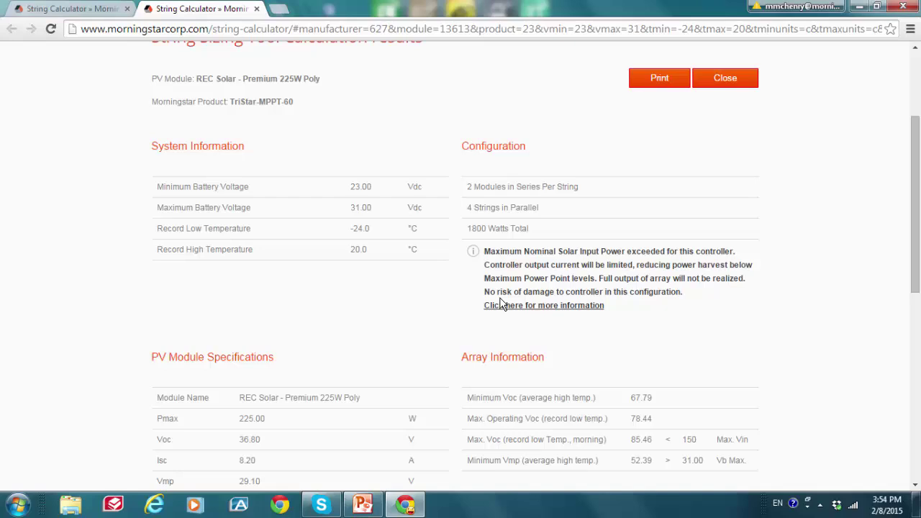
click(516, 312)
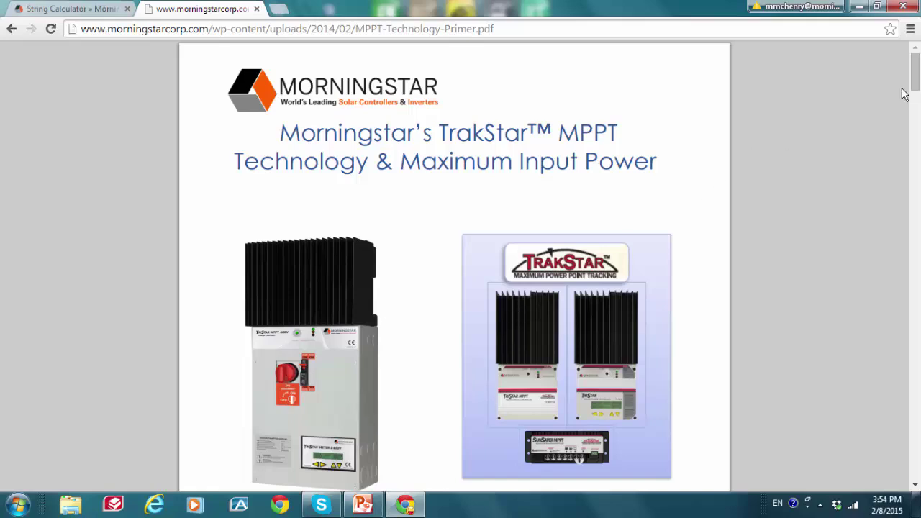
- Read down to Q2 of the MPPT Technology primer PDF, then close it
drag(916, 79, 912, 197)
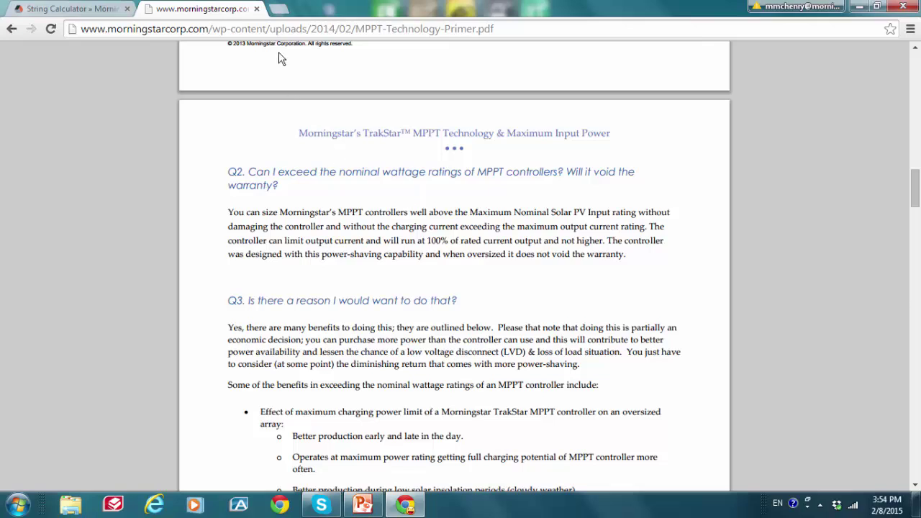
click(257, 8)
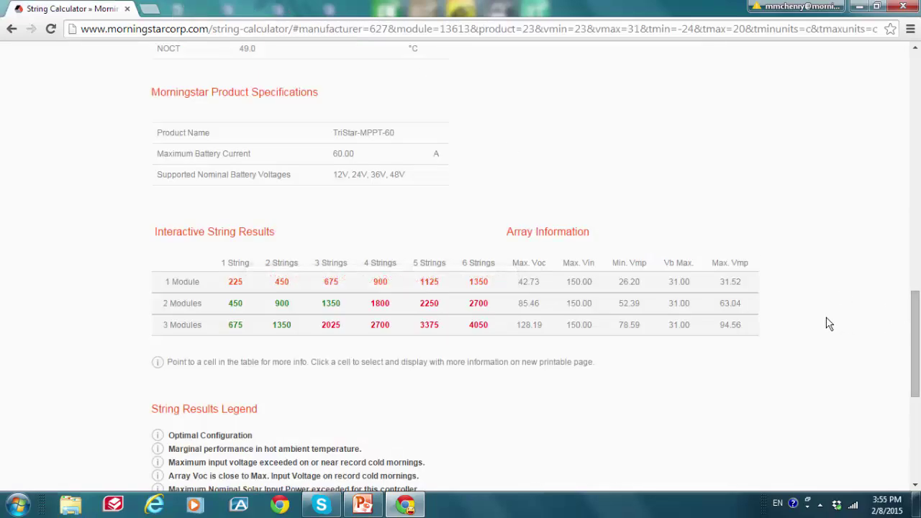
- Open the printable report for 2 modules × 3 strings, the 1350 W optimal configuration
mouse_move(332, 311)
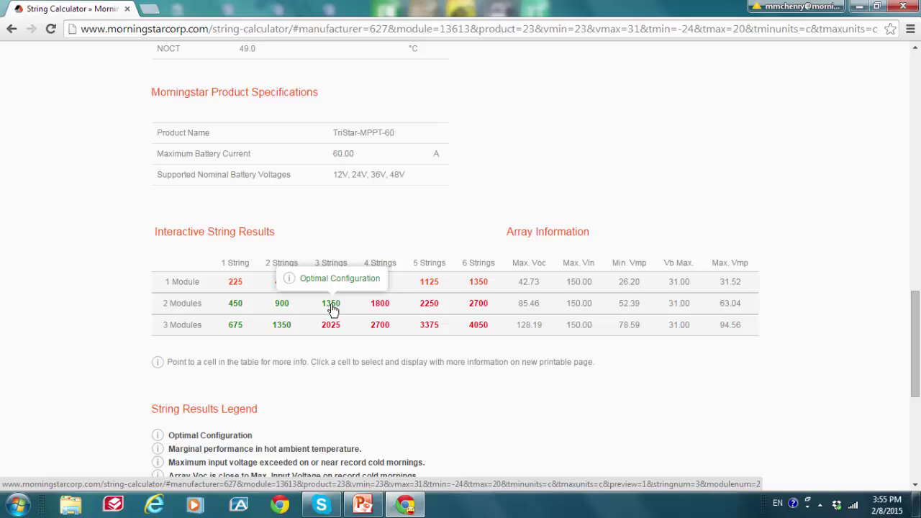
click(331, 306)
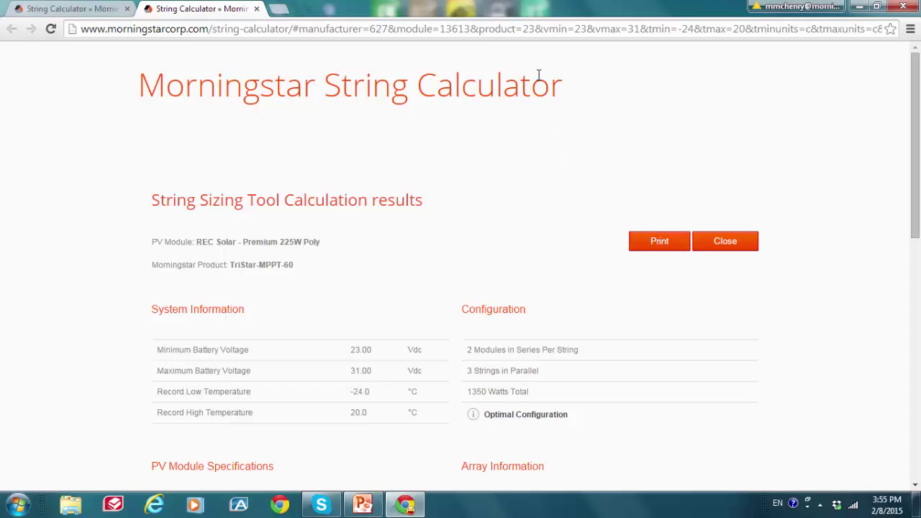
- Highlight the full URL of the 2 × 3 strings results page in the address bar
click(551, 30)
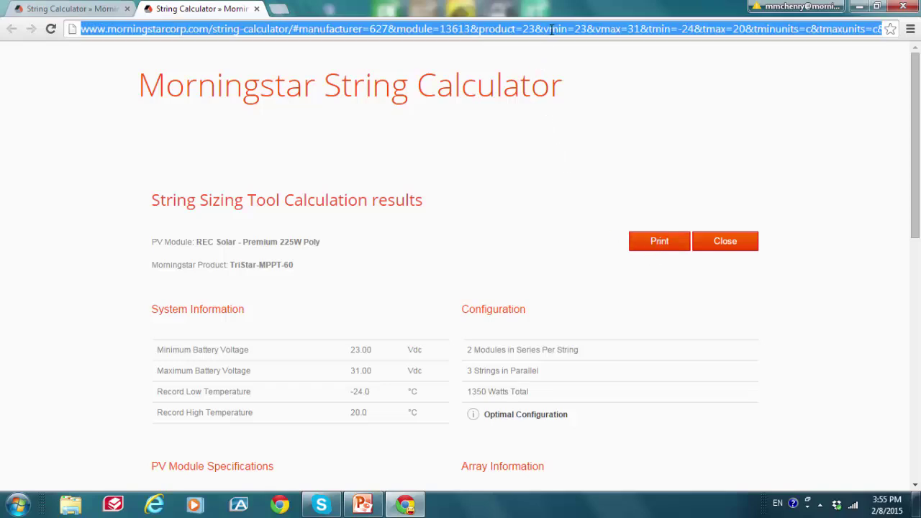